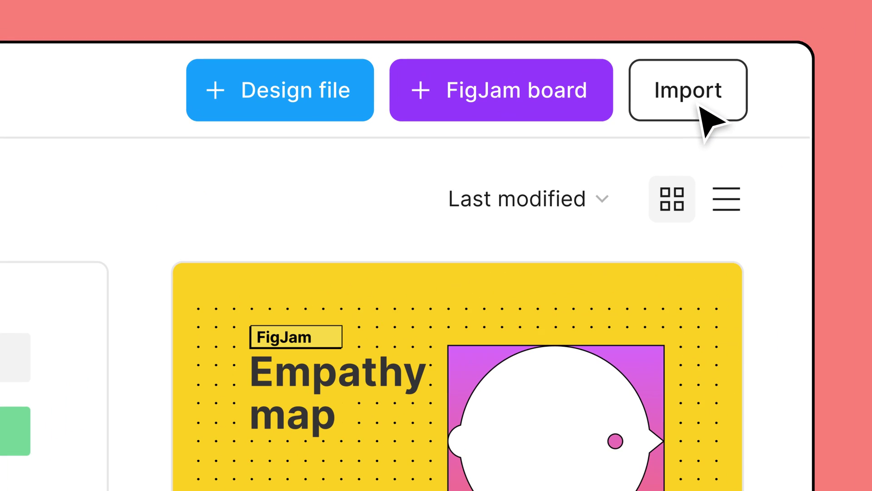
- Import the Cute cat photo onto a design canvas at its full 2557 × 1704 size
click(813, 31)
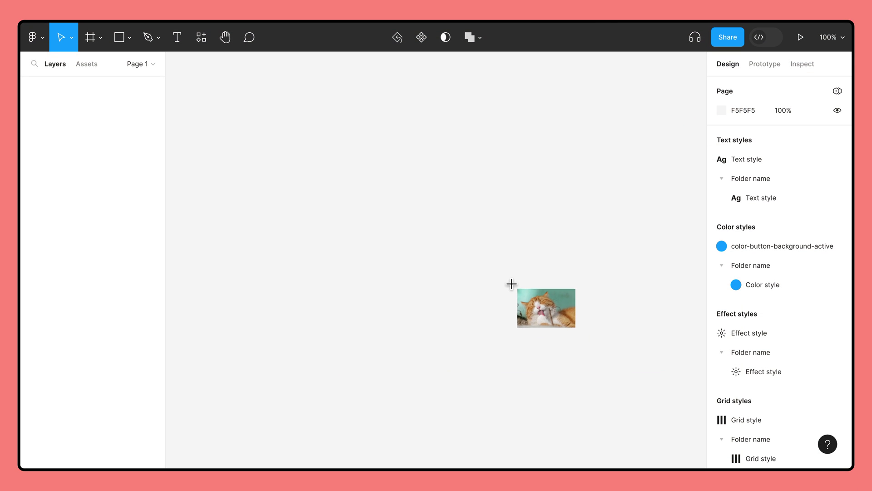
click(511, 283)
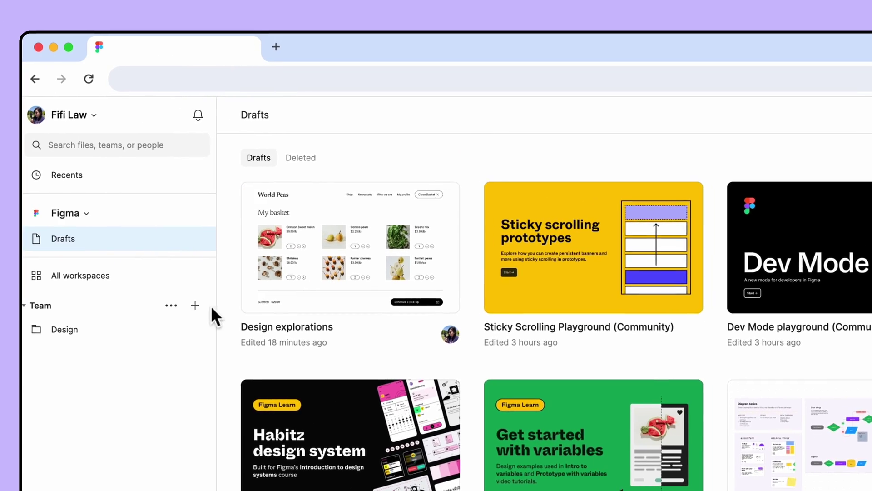
- Go to the empty Design project under Team in the sidebar
click(167, 326)
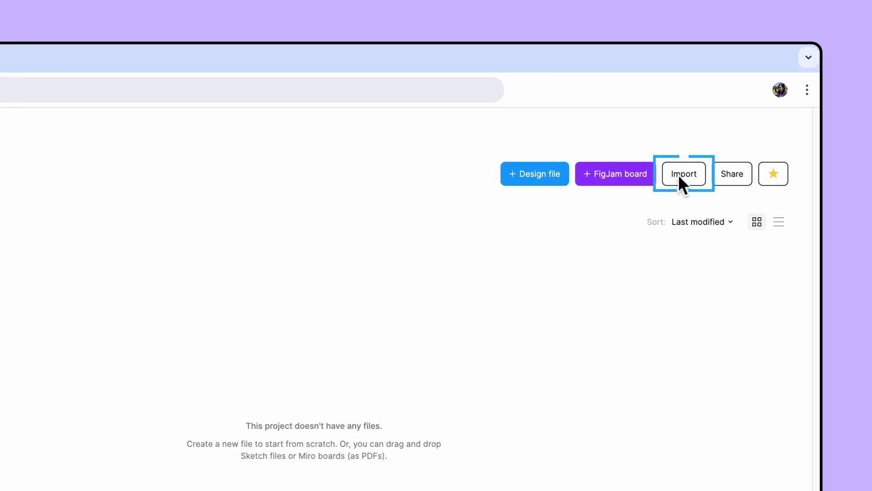
- Import Basket design.fig from the computer into the Design project and dismiss the import summary
click(678, 174)
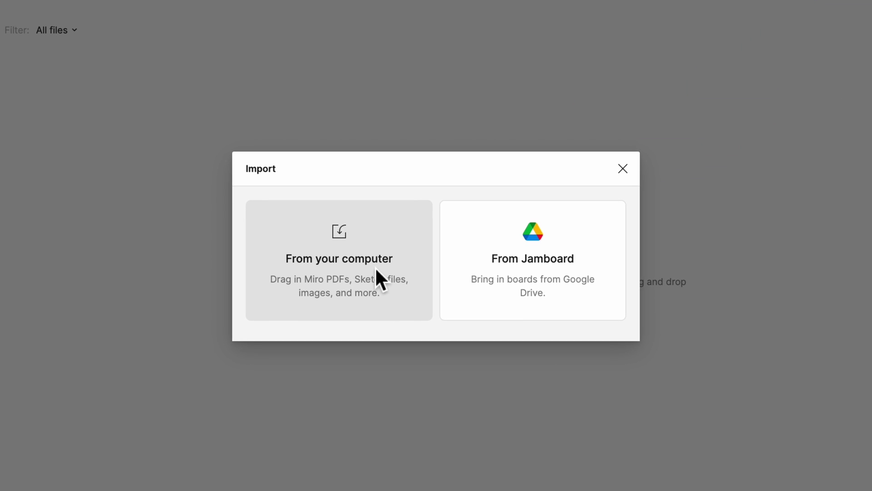
click(288, 348)
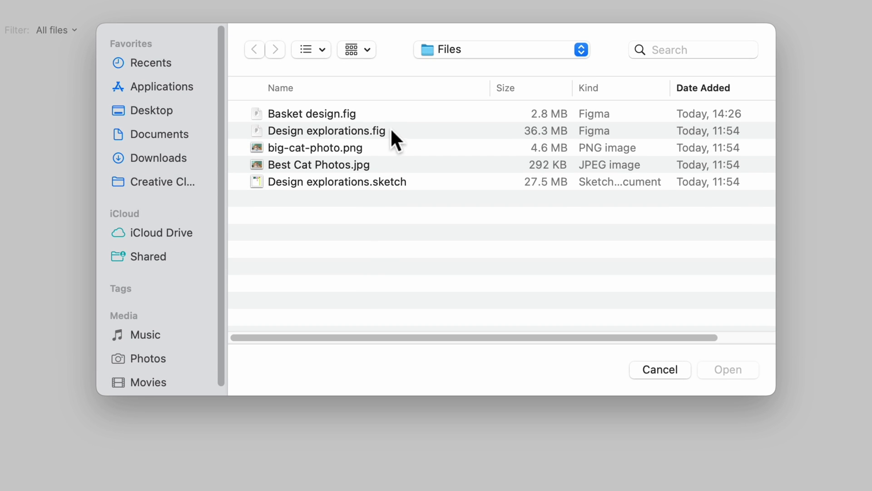
click(392, 117)
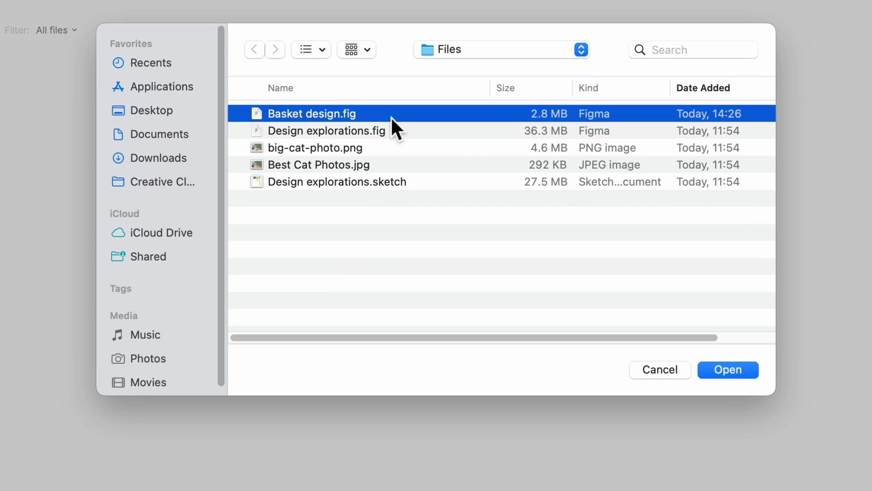
drag(391, 116, 387, 163)
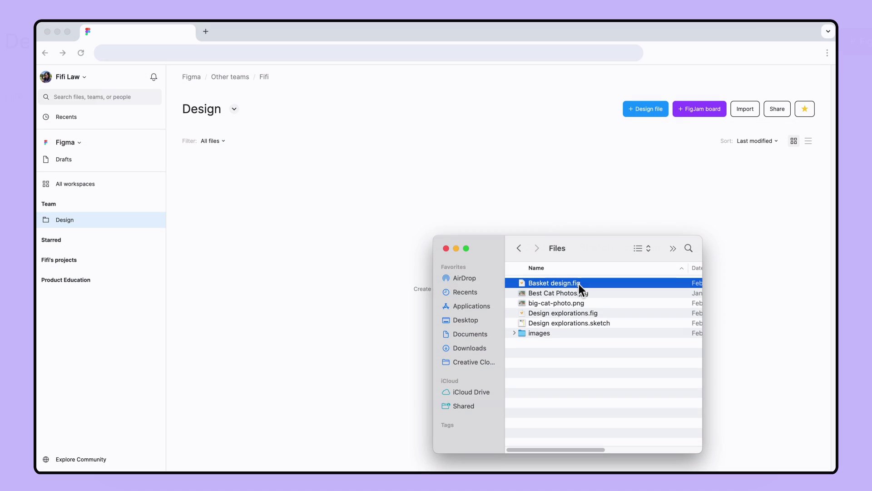
drag(529, 285, 389, 280)
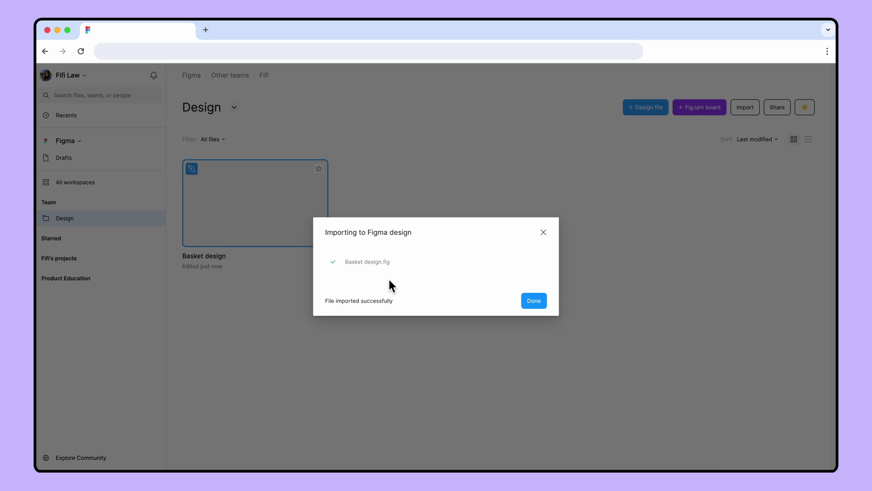
click(533, 301)
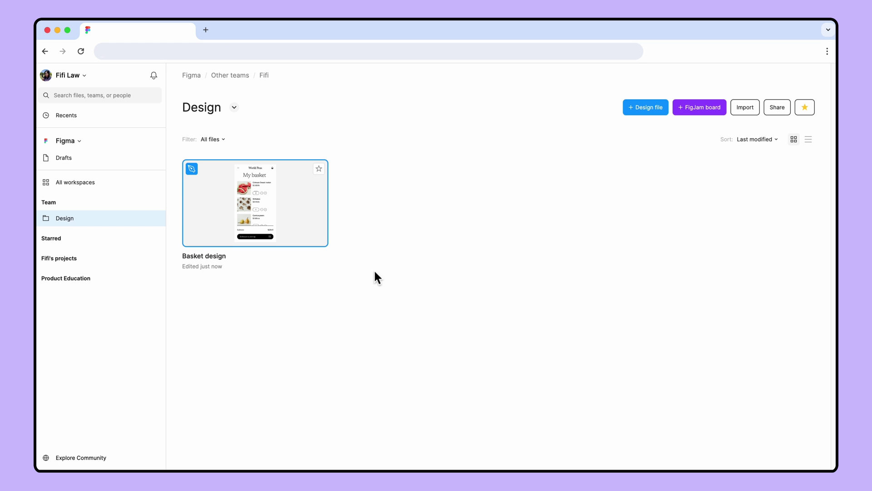
- Open Basket design, edit the Crimson Sweet melon text, and drop five .sketch files into the project
click(298, 221)
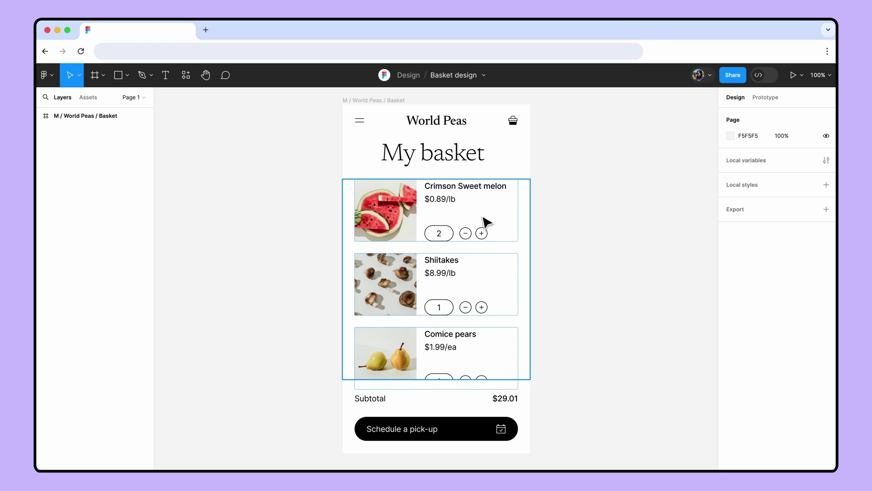
double_click(485, 193)
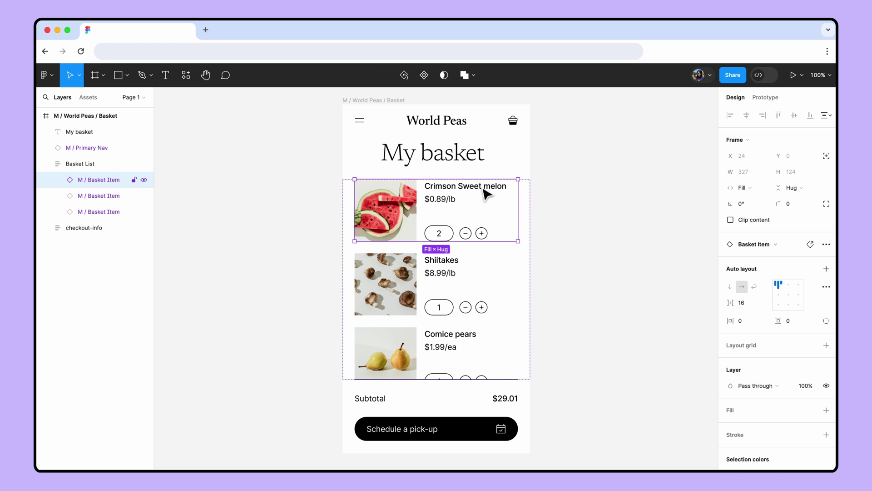
double_click(487, 191)
double_click(486, 191)
double_click(487, 193)
double_click(486, 191)
click(510, 187)
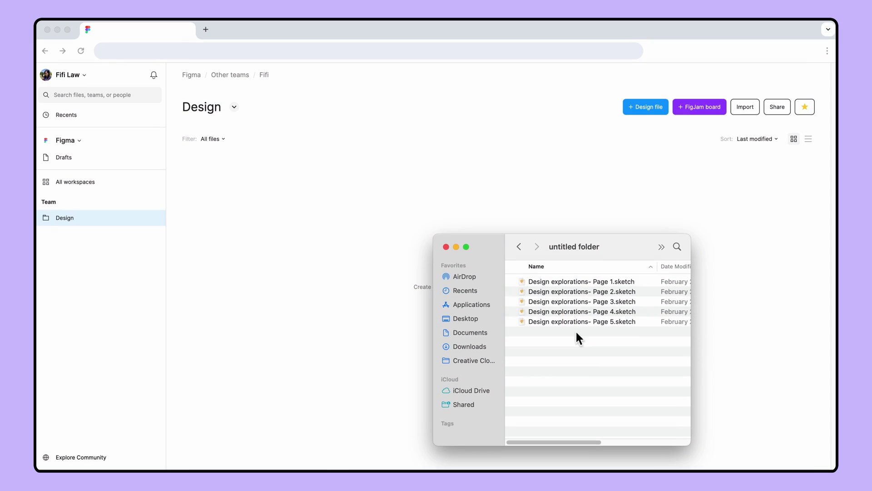
drag(575, 331, 551, 256)
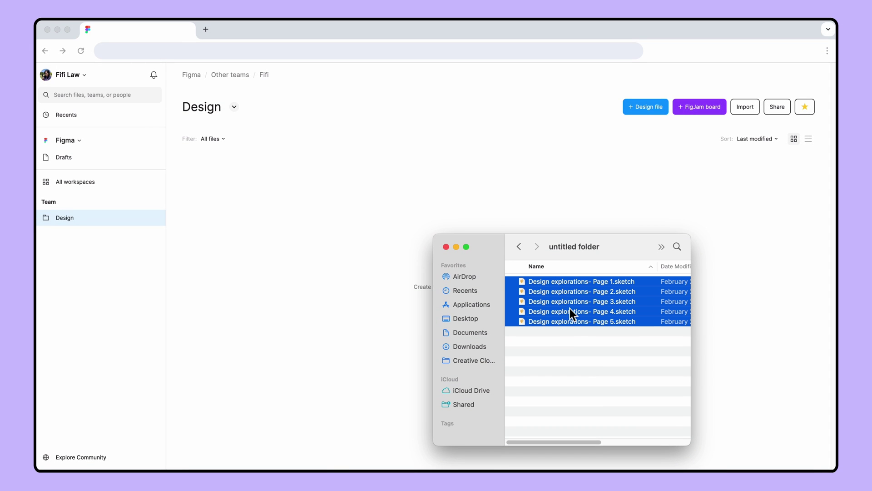
drag(569, 308, 368, 279)
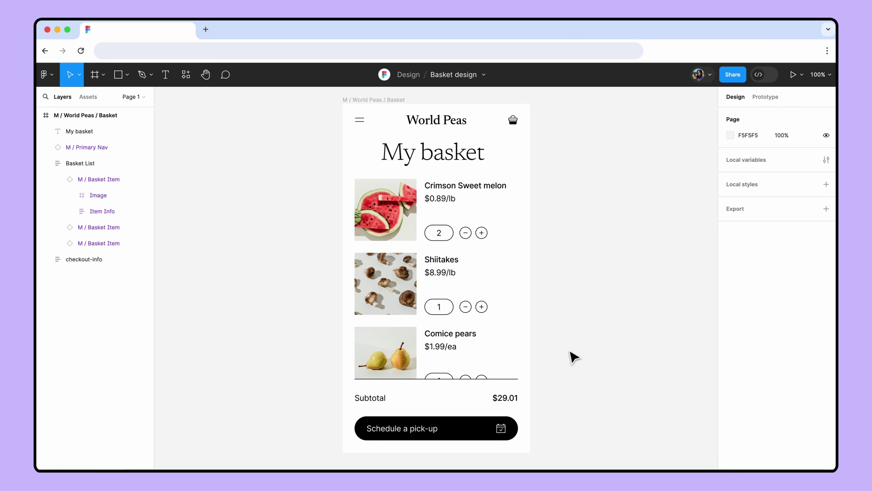
- View the file's version history, return to editing, and switch to the Comment tool
click(488, 75)
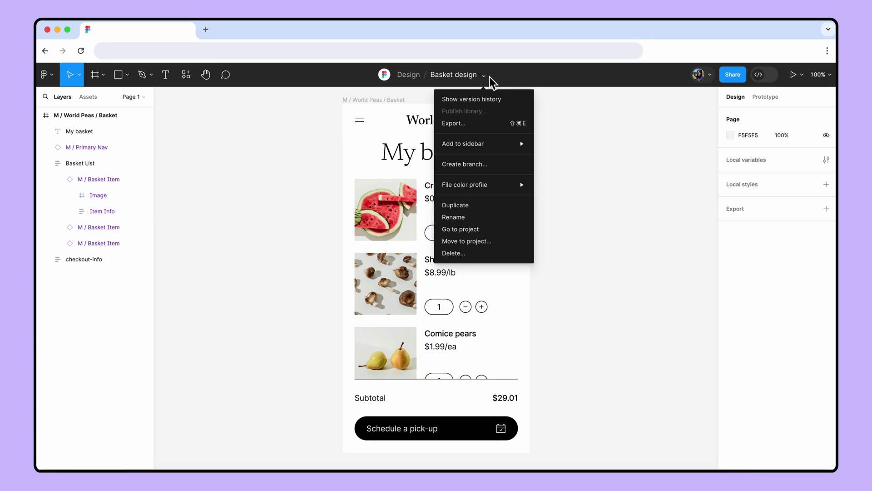
click(491, 100)
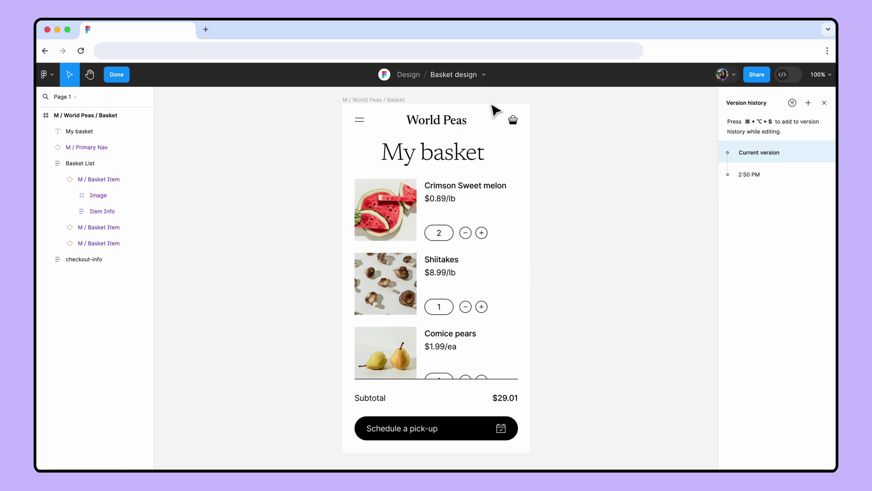
click(117, 75)
click(224, 82)
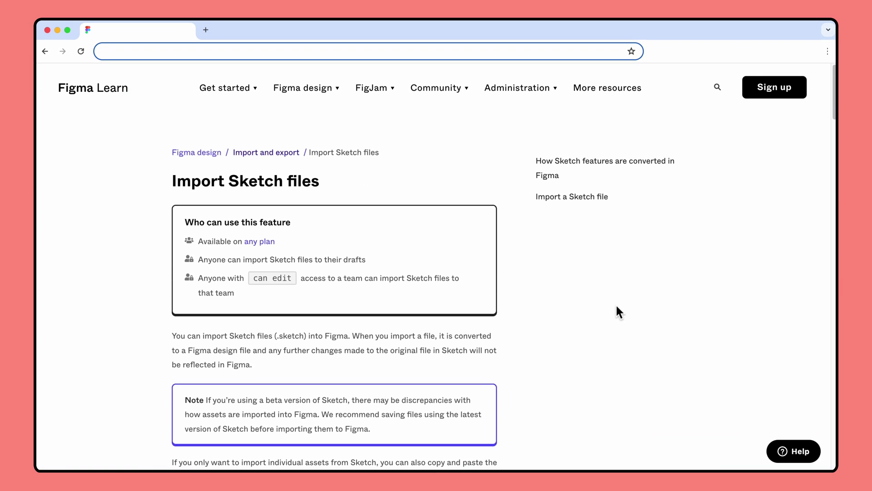
scroll(616, 306, down, 6)
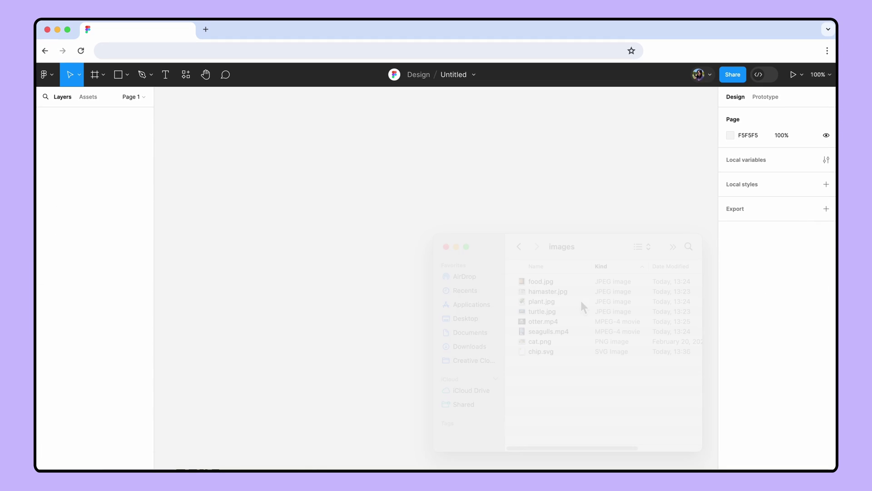
- Drag plant.jpg from Finder onto the empty canvas, then deselect it
click(579, 299)
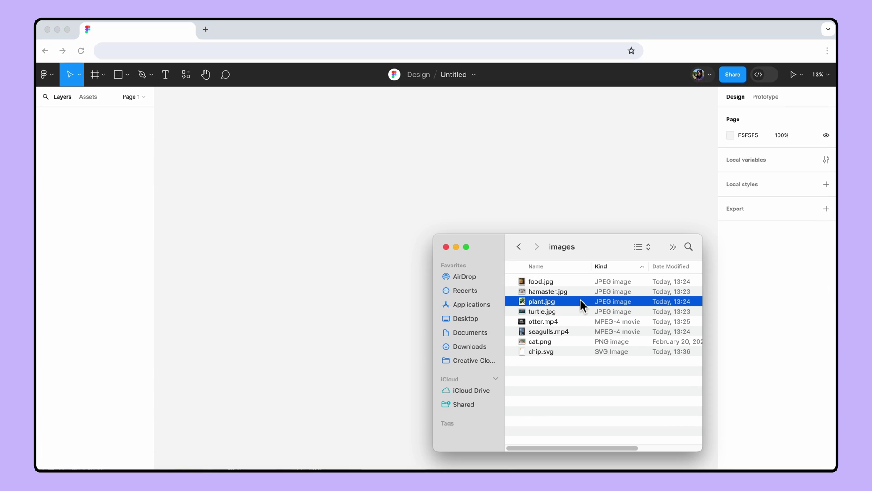
drag(579, 300, 322, 264)
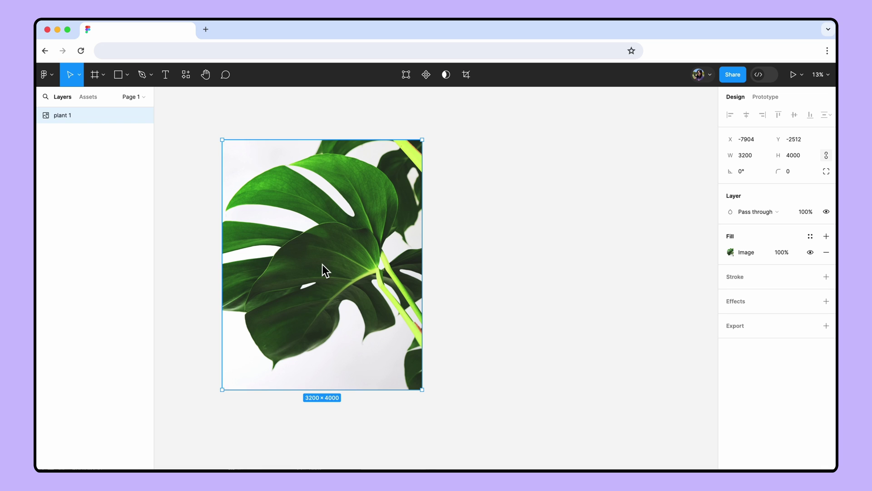
click(442, 301)
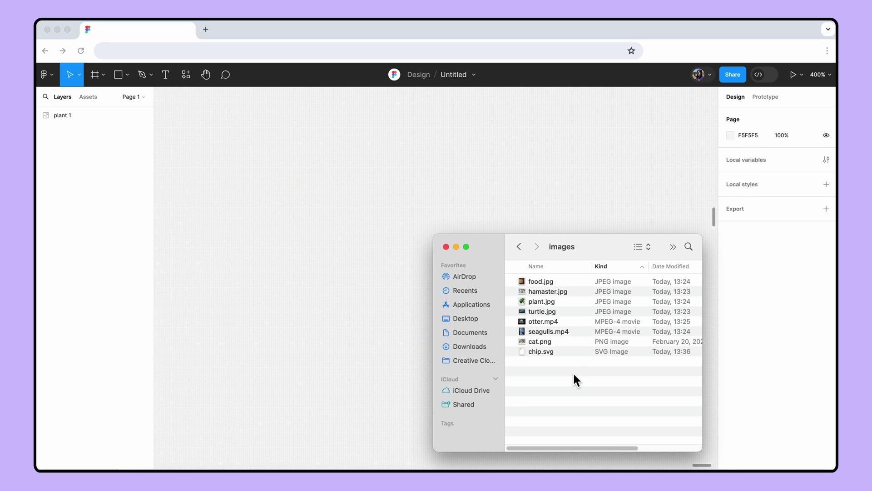
- Add chip.svg, nudge one of its freckle vectors to show it's editable, then add seagulls.mp4
click(571, 351)
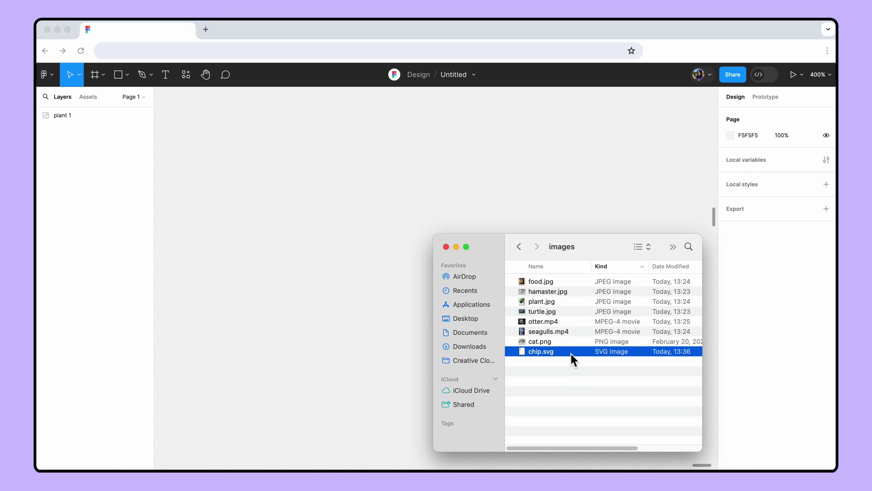
drag(571, 353, 386, 276)
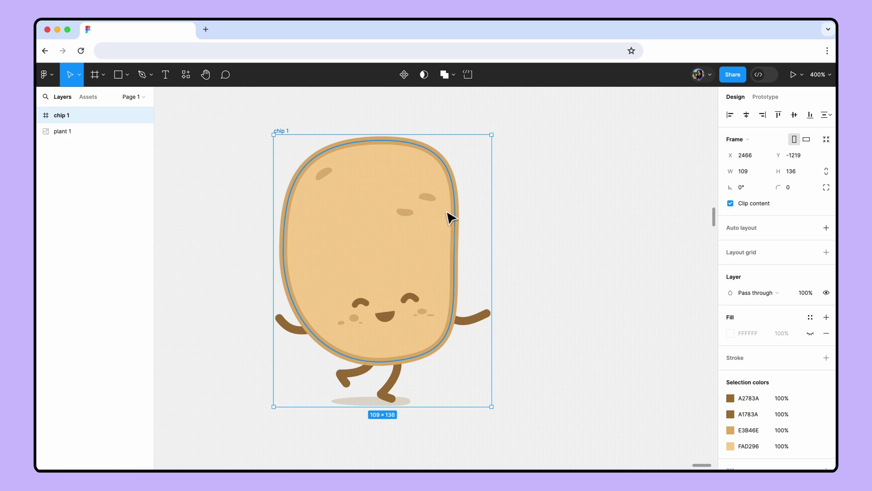
click(449, 210)
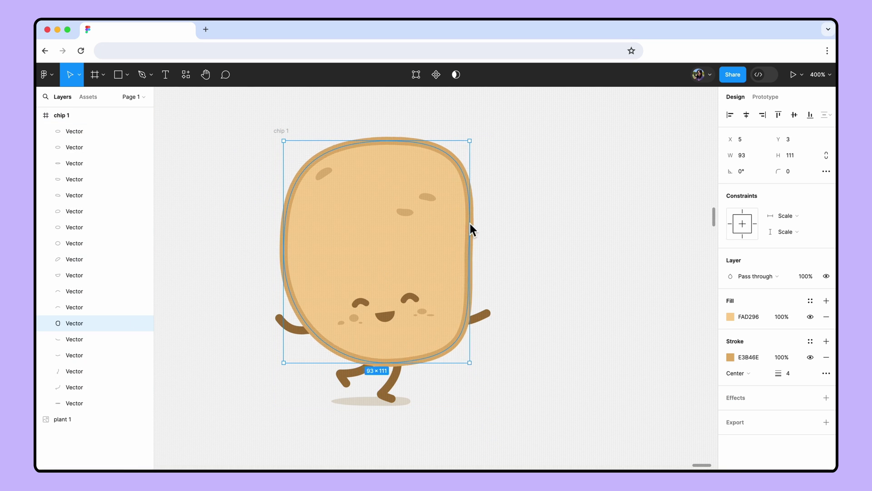
drag(432, 202, 441, 192)
click(580, 335)
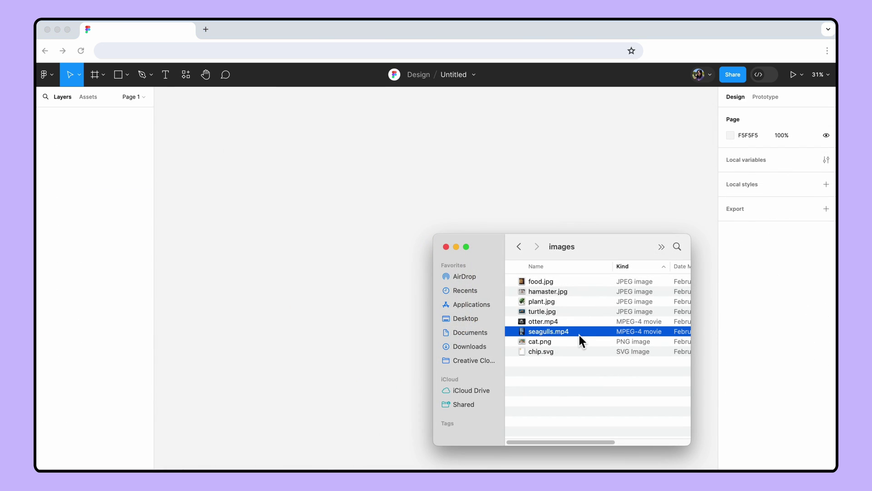
drag(579, 334, 334, 301)
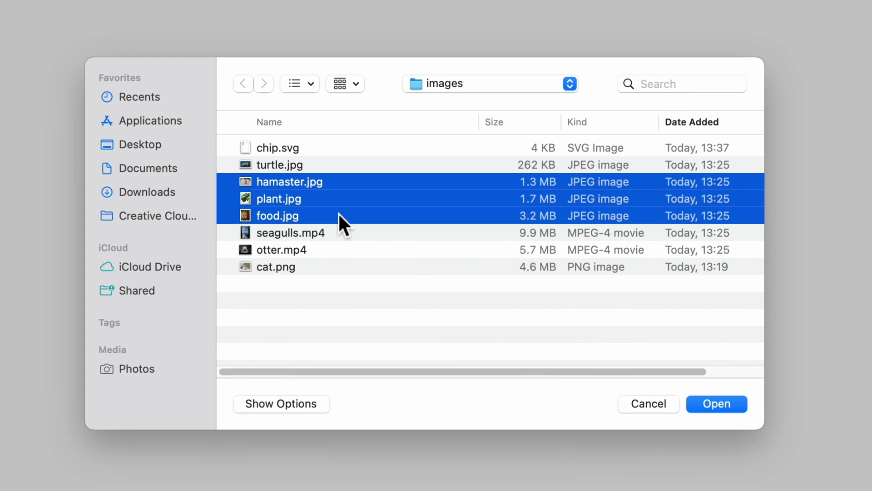
- Load hamaster.jpg, plant.jpg and food.jpg from the images folder with Place image
click(703, 408)
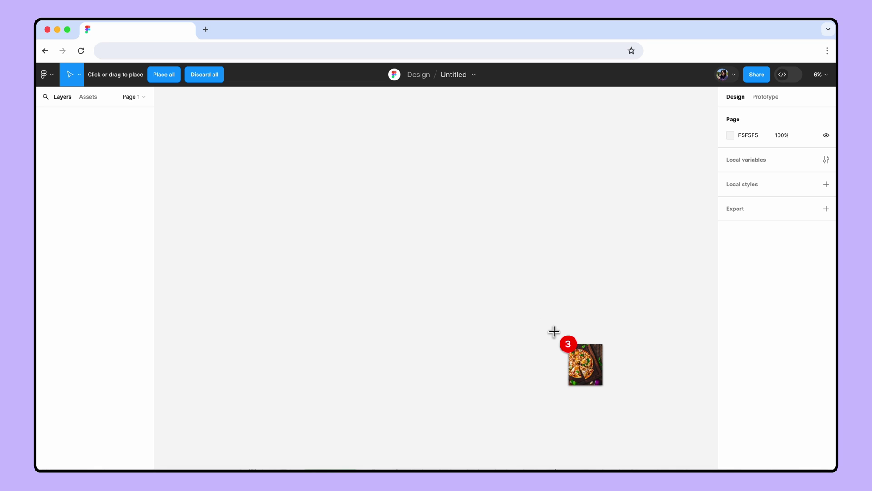
- Place the queued pizza, plant and hamster images onto the canvas
click(269, 177)
click(632, 211)
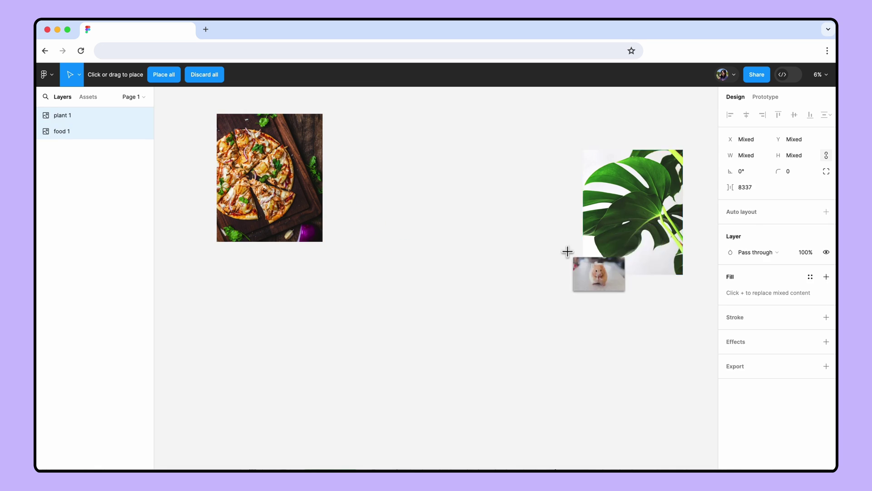
click(396, 327)
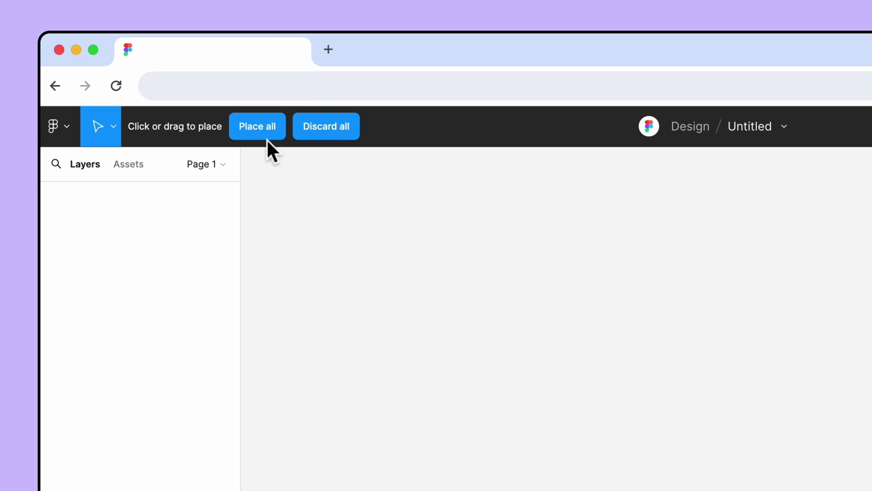
click(266, 134)
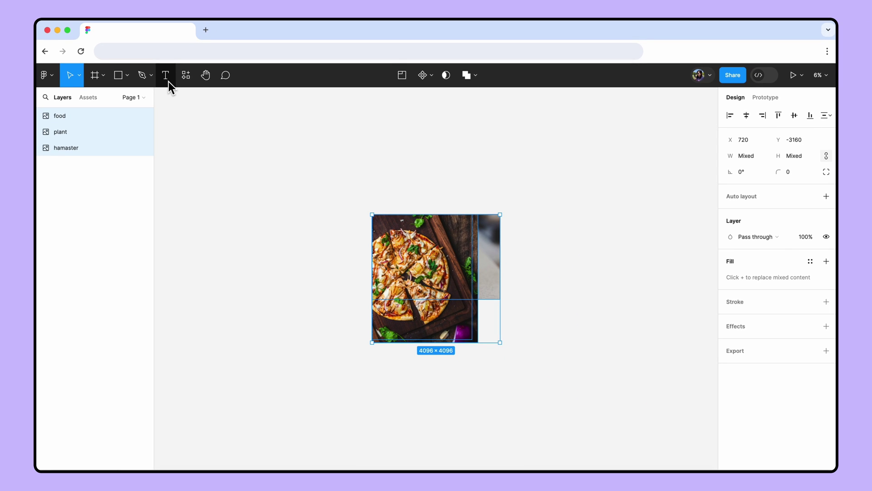
- Drag the food image to the top-left and the plant image out of the stack, then deselect
click(425, 277)
drag(425, 277, 274, 191)
click(422, 282)
drag(422, 282, 542, 247)
click(544, 320)
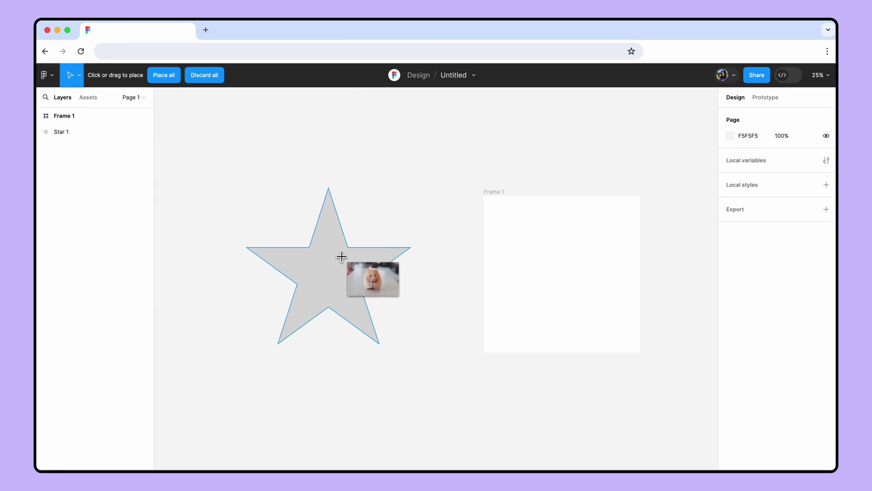
- Fill the star with hamaster.jpg and place another hamster image inside Frame 1
click(333, 272)
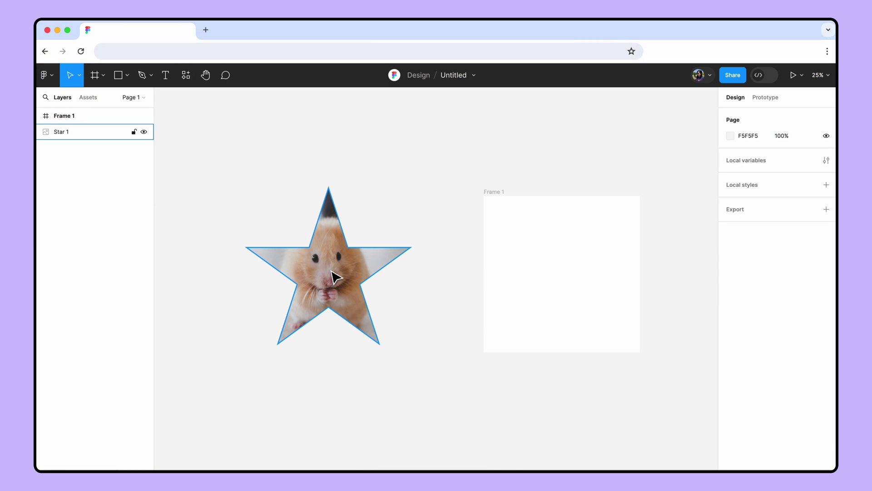
click(336, 276)
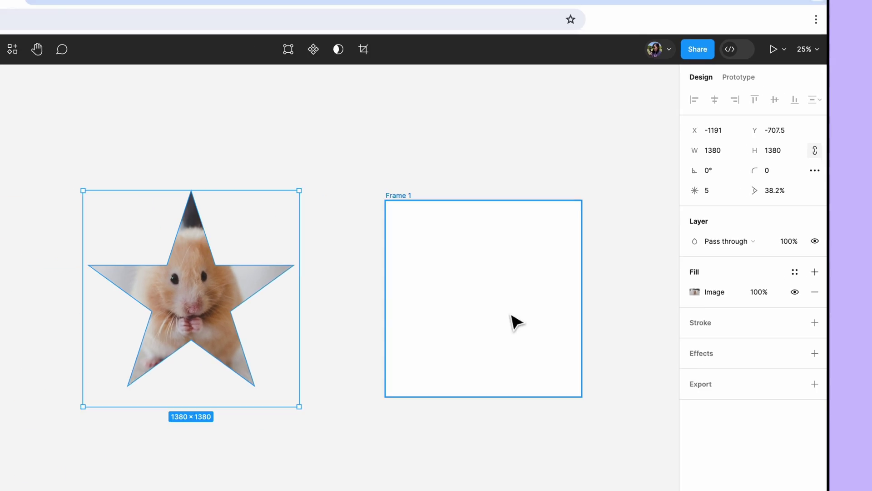
key(super+shift+k)
double_click(434, 209)
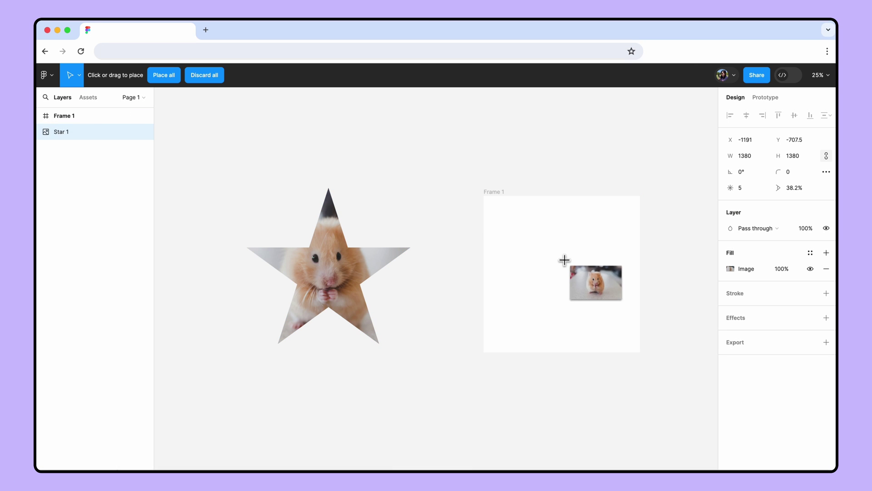
click(573, 268)
click(500, 196)
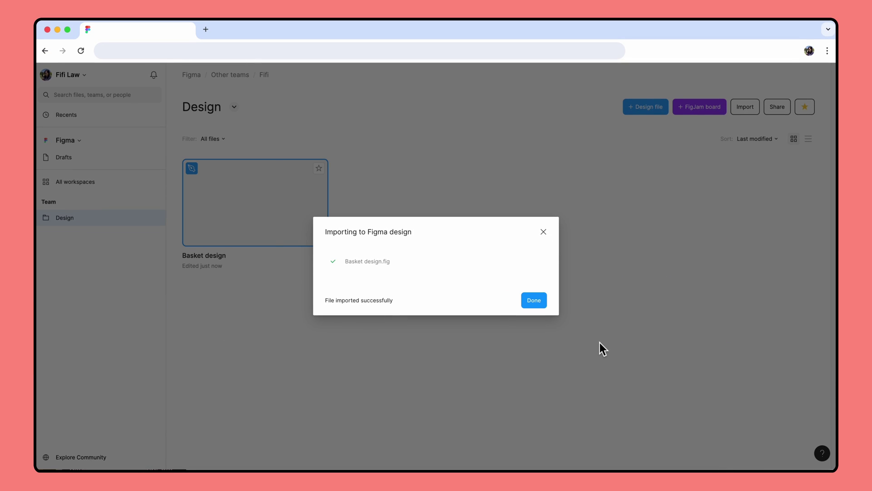
- Close the finished Basket design import dialog and scroll through the Figma Learn import article
click(536, 301)
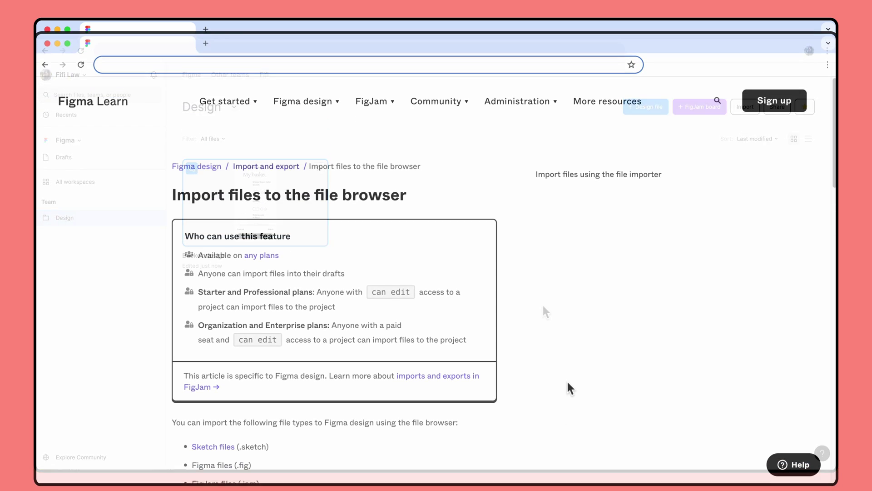
scroll(567, 369, down, 2)
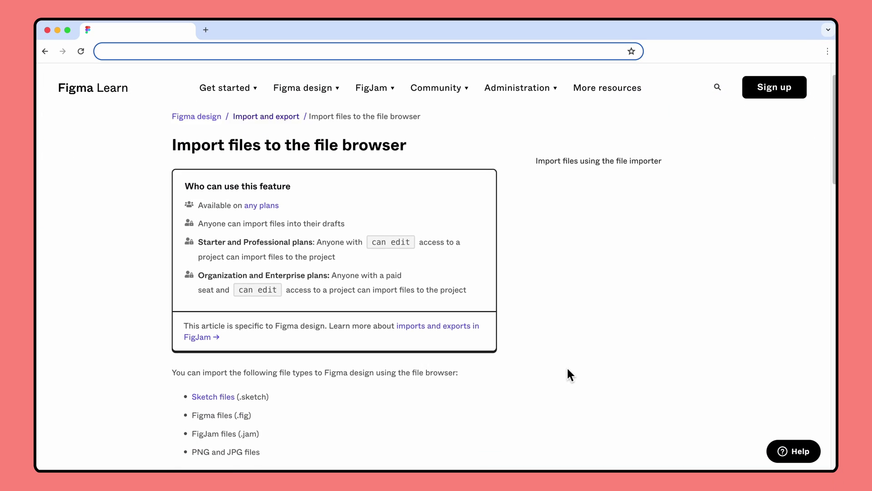
scroll(568, 368, down, 5)
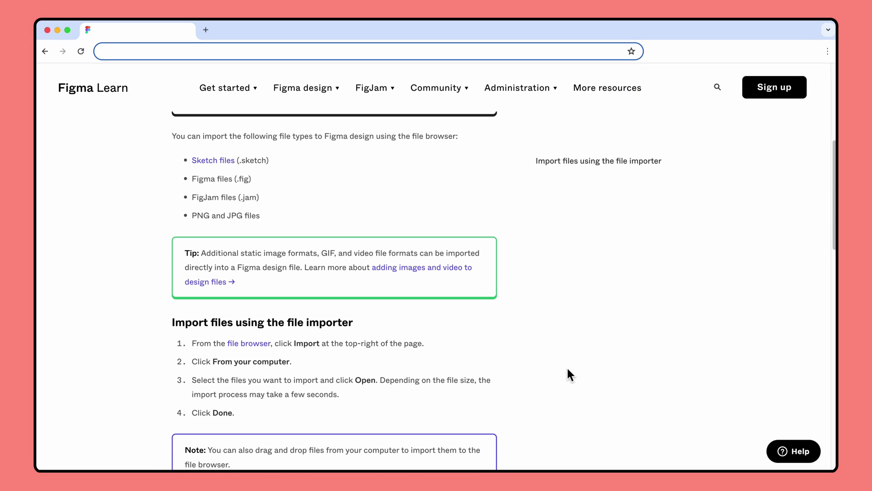